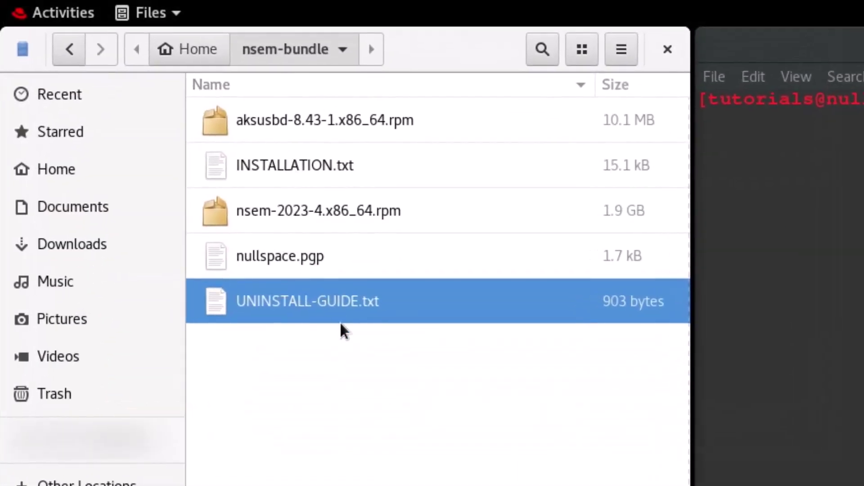
- Point out the bundle files: aksusbd and nsem packages, nullspace.pgp, INSTALLATION.txt and UNINSTALL-GUIDE.txt
{"action": "left_click", "coordinate": [354, 363]}
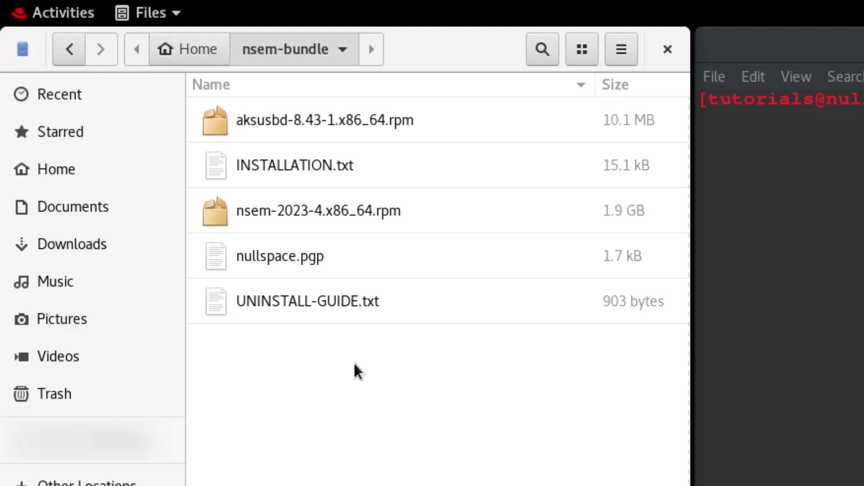
{"action": "left_click", "coordinate": [430, 125]}
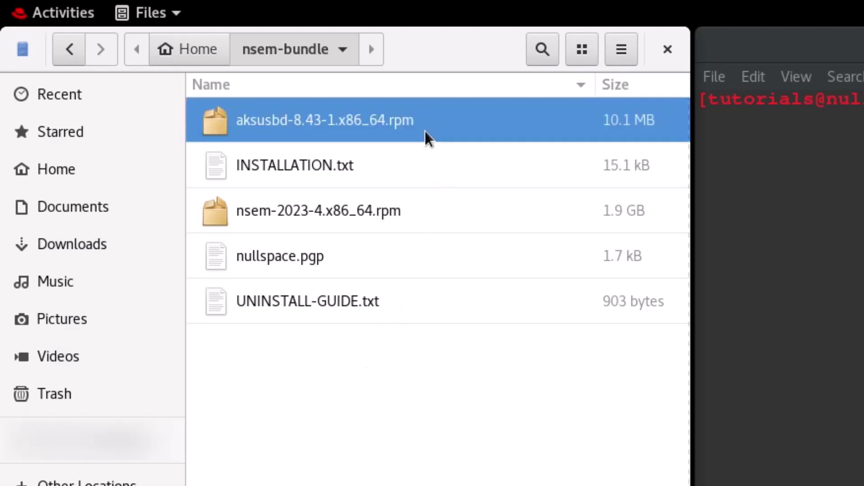
{"action": "left_click", "coordinate": [417, 212]}
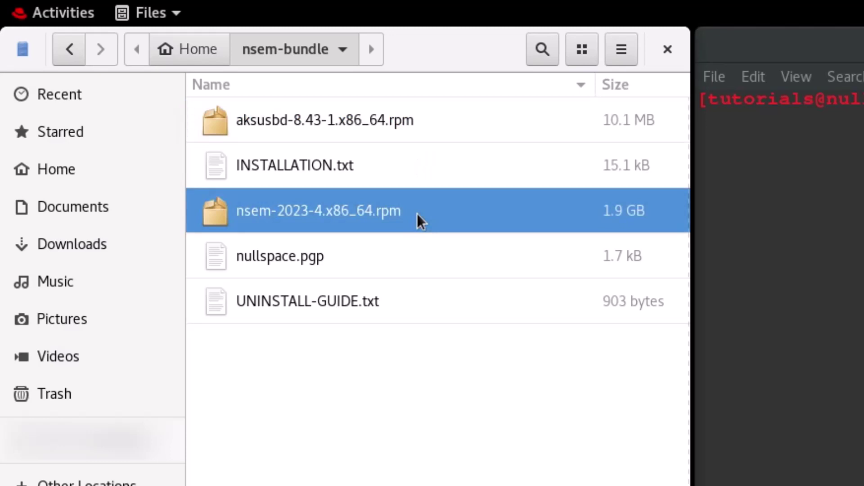
{"action": "left_click", "coordinate": [427, 249]}
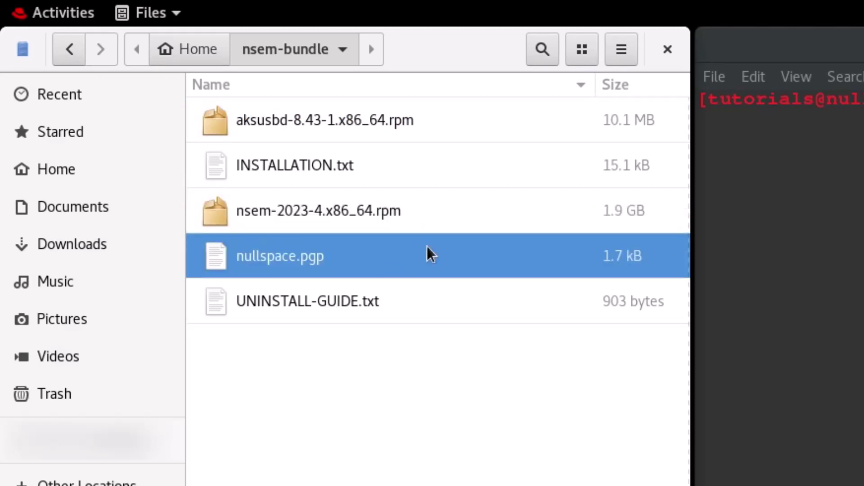
{"action": "left_click", "coordinate": [447, 174]}
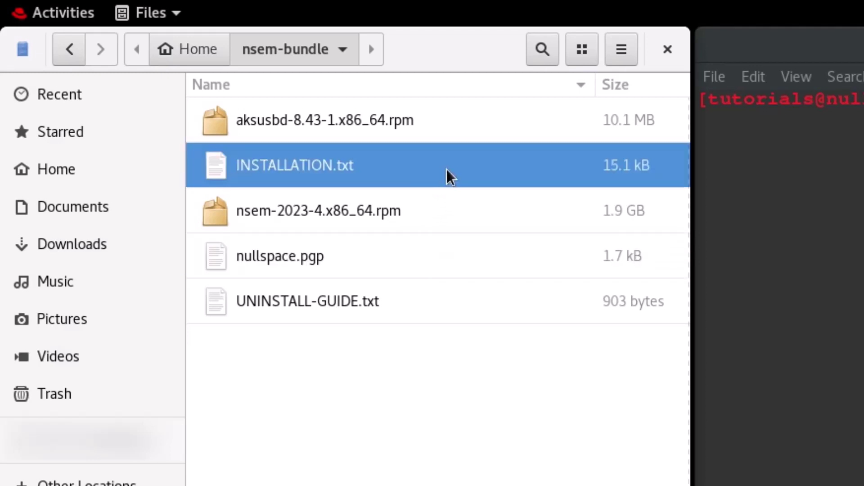
{"action": "left_click", "coordinate": [453, 302]}
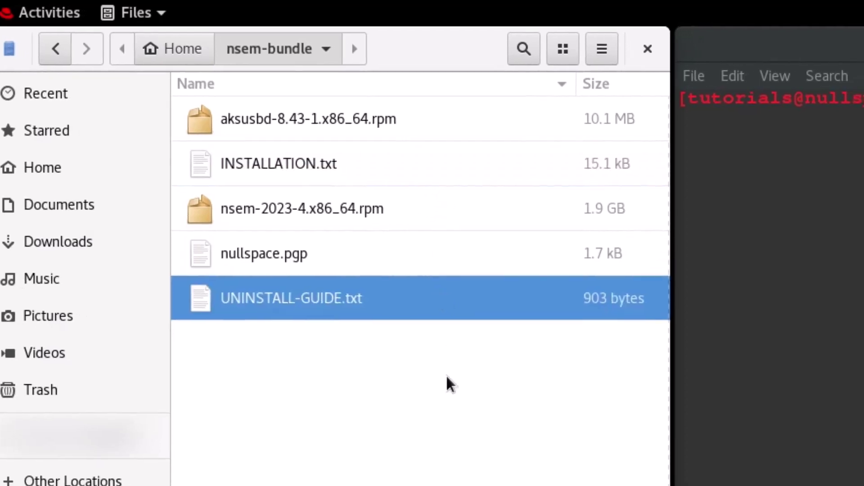
- Enter nsem-bundle and import nullspace.pgp with sudo rpm --import, supplying the sudo password
{"action": "left_click", "coordinate": [284, 88]}
{"action": "type", "text": "c"}
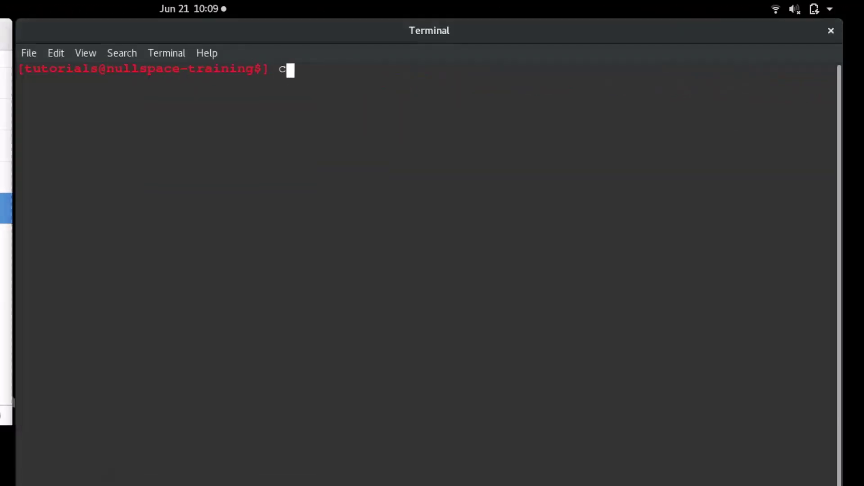
{"action": "type", "text": "d nsem-b"}
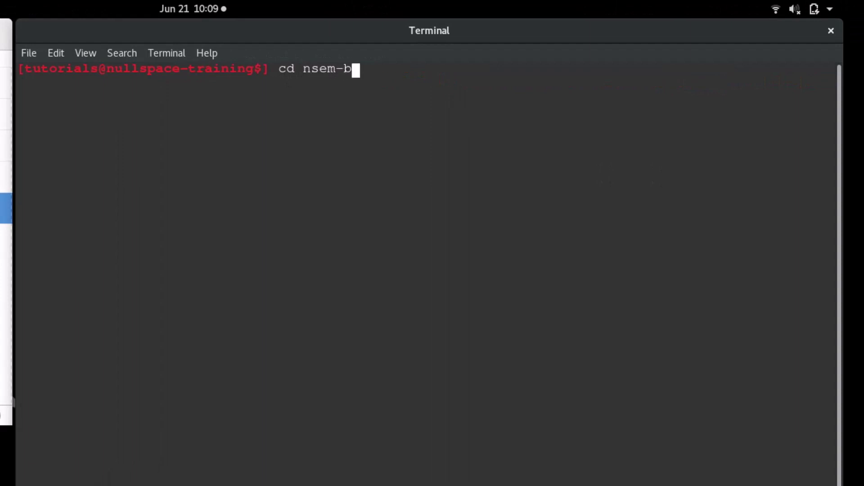
{"action": "key", "text": "Tab"}
{"action": "key", "text": "Return"}
{"action": "type", "text": "su"}
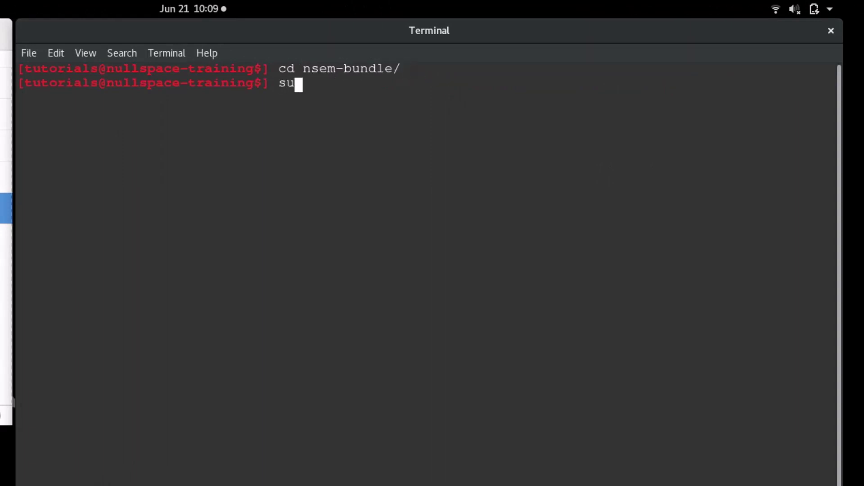
{"action": "type", "text": "do rpm "}
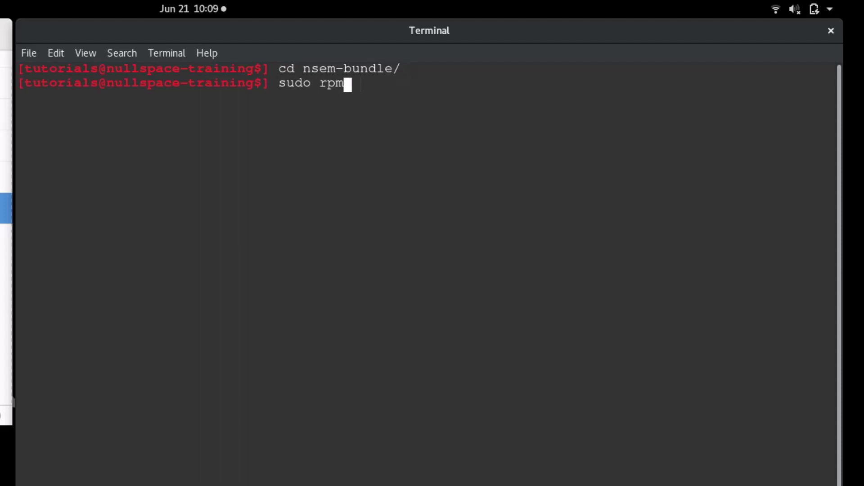
{"action": "type", "text": "--import "}
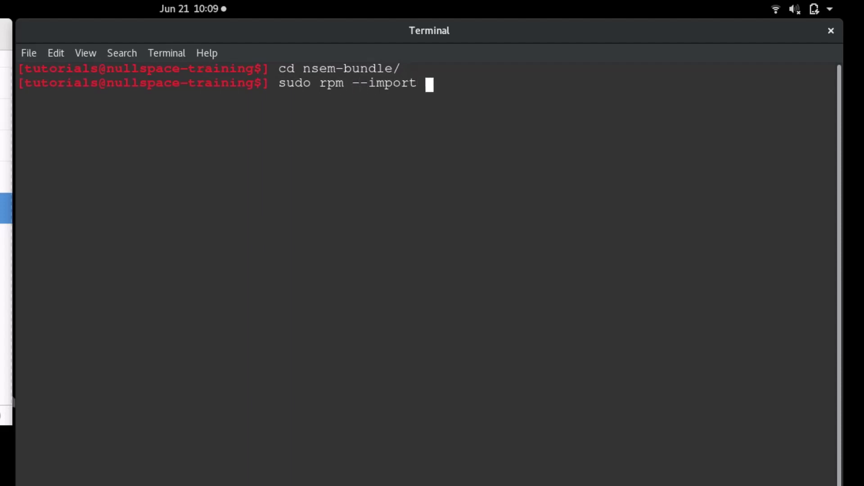
{"action": "type", "text": "nul"}
{"action": "key", "text": "Tab"}
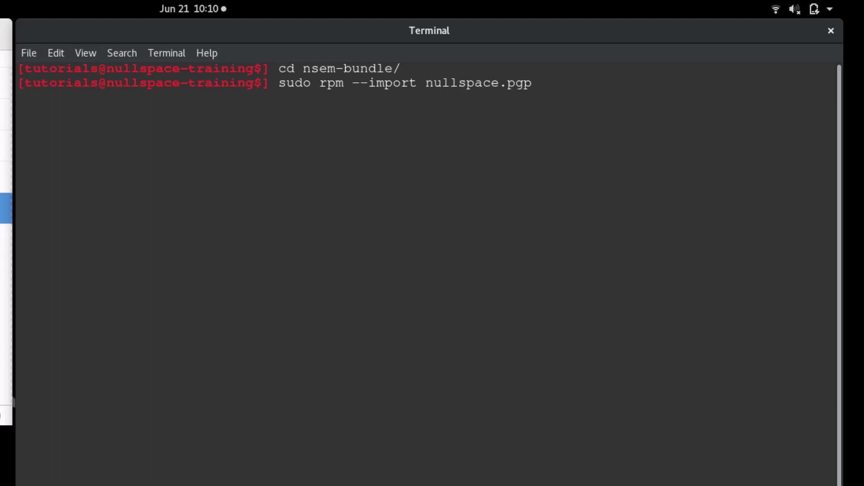
{"action": "key", "text": "Return"}
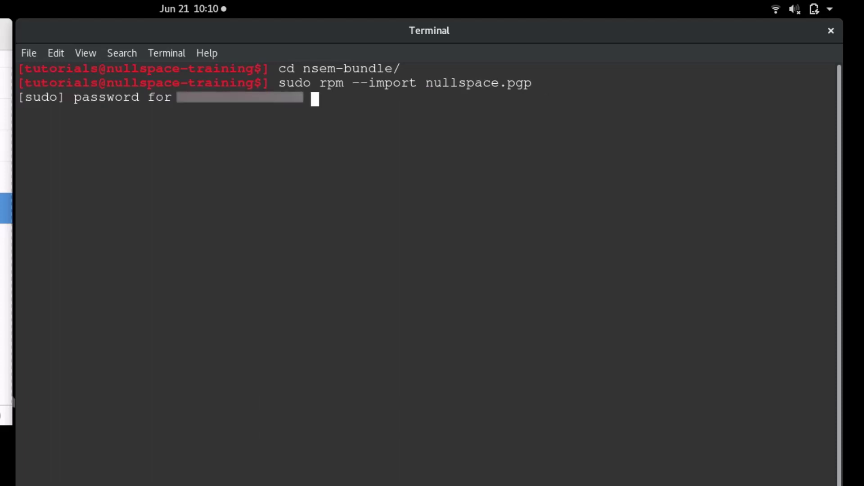
{"action": "key", "text": "Return"}
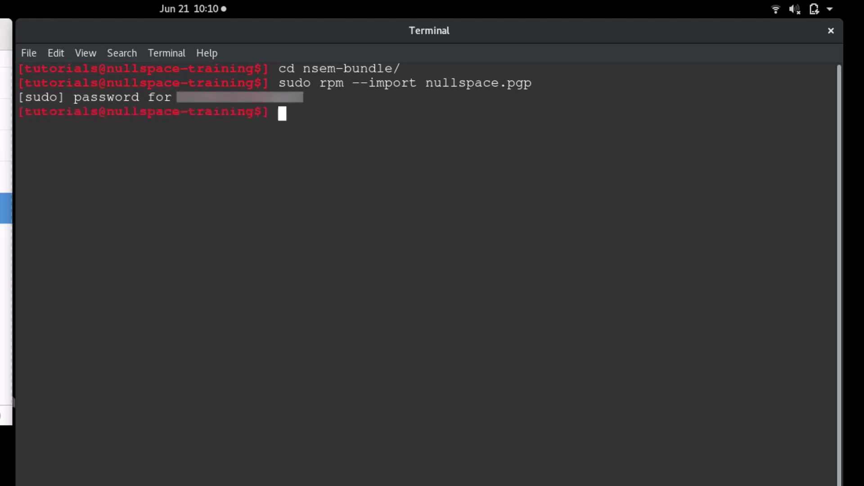
{"action": "type", "text": "sud"}
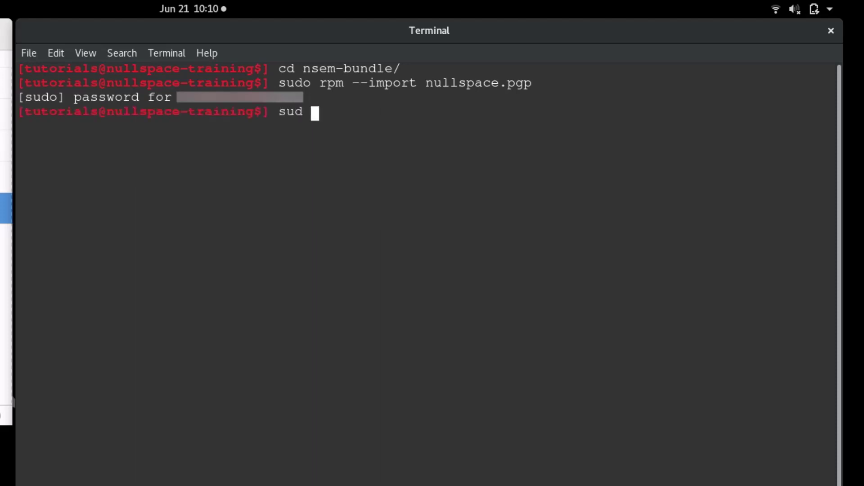
{"action": "type", "text": "o yum i"}
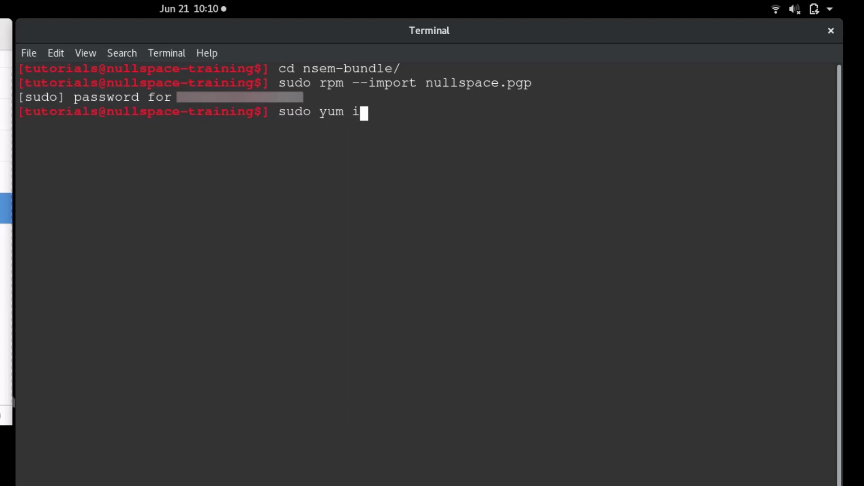
{"action": "type", "text": "nstall ak"}
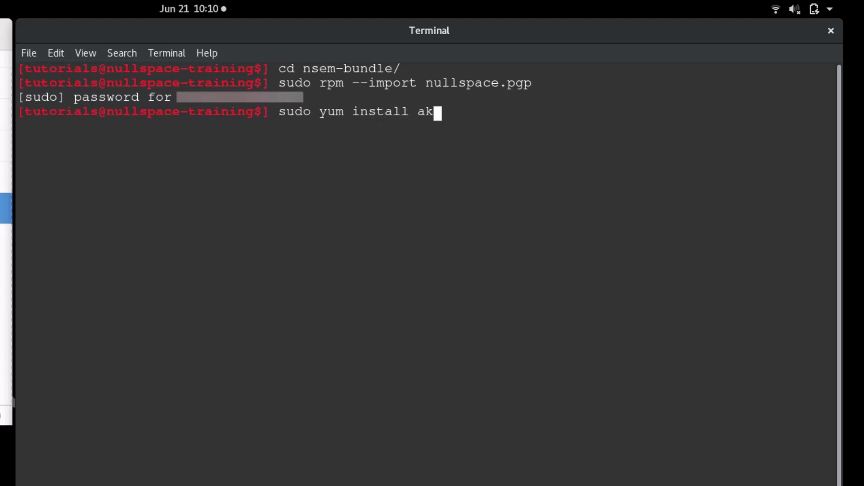
{"action": "type", "text": "susbd"}
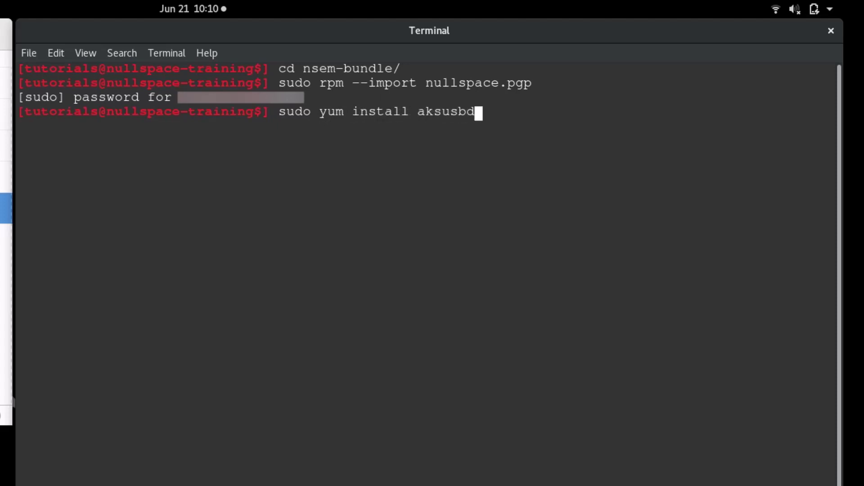
{"action": "type", "text": "-8.43"}
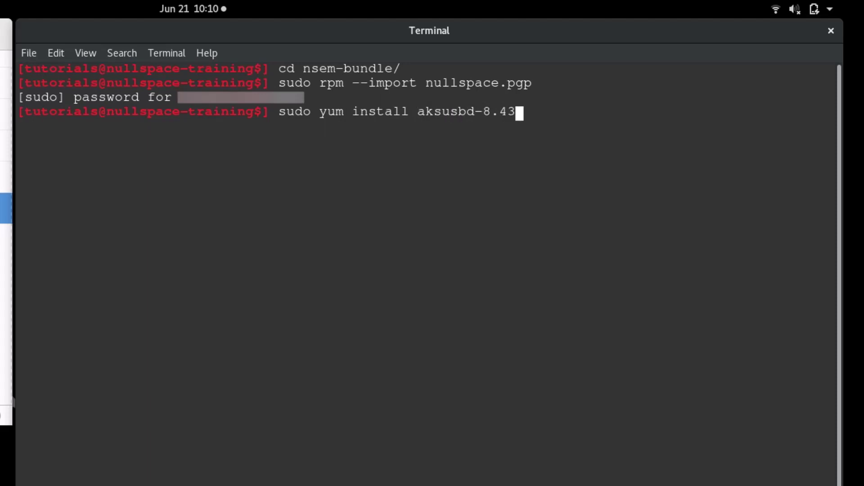
{"action": "type", "text": "-1.x"}
{"action": "type", "text": "86_64."}
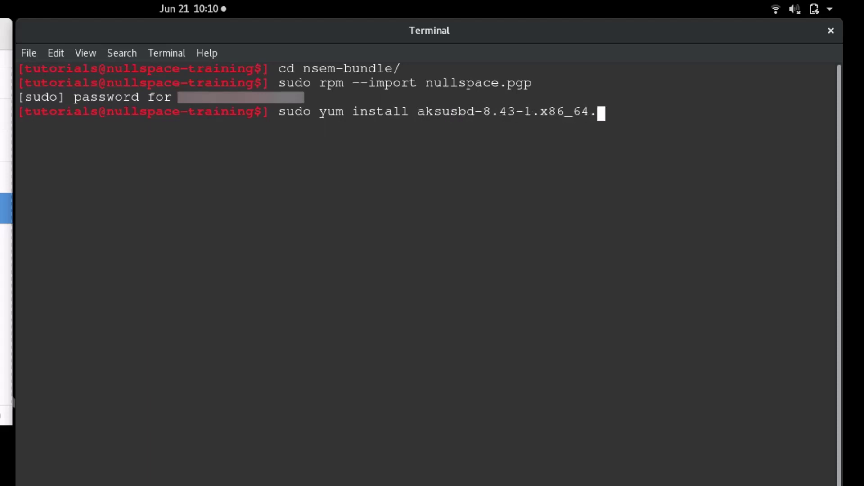
{"action": "type", "text": "rpm"}
- Run sudo yum install on aksusbd-8.43-1.x86_64.rpm, which reports it is already installed
{"action": "key", "text": "Return"}
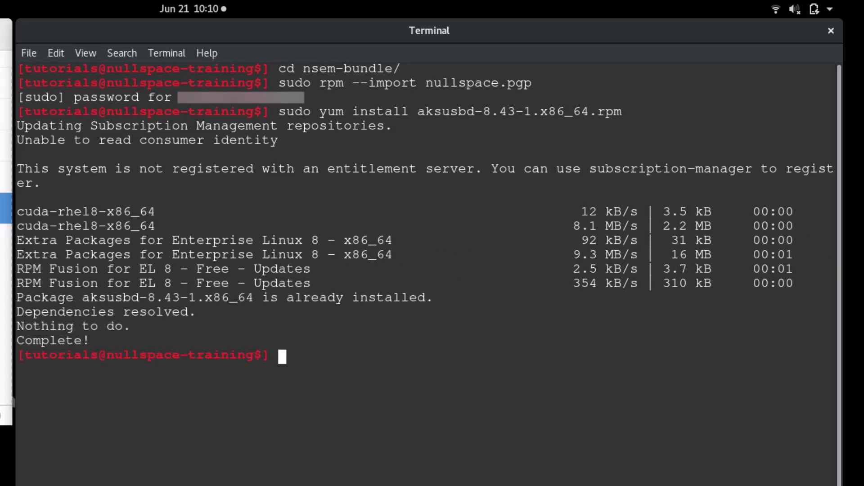
{"action": "type", "text": "sudo yum install"}
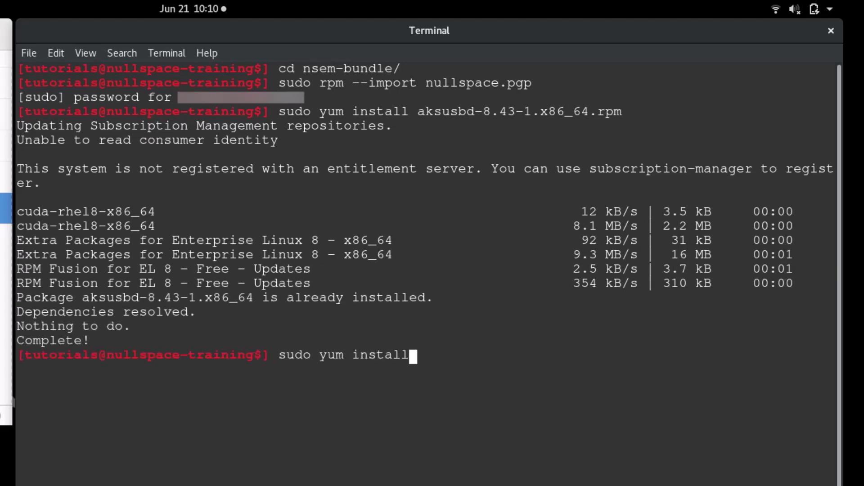
{"action": "type", "text": " nsem"}
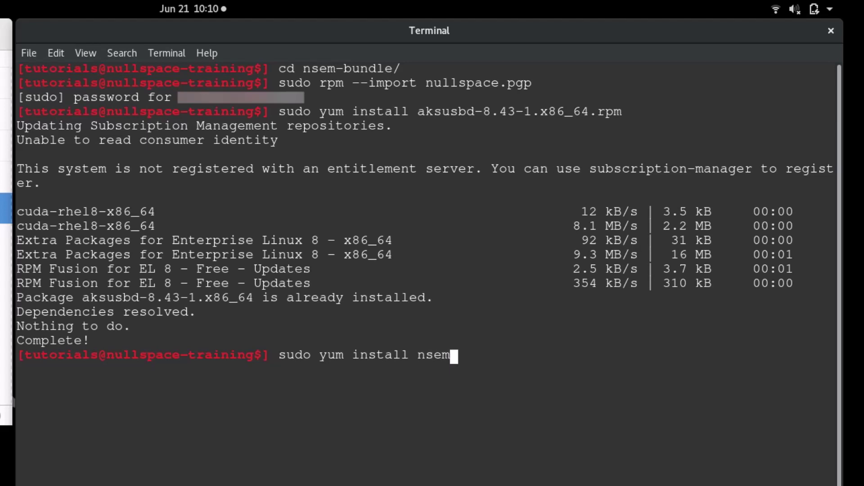
{"action": "type", "text": "-2023-4."}
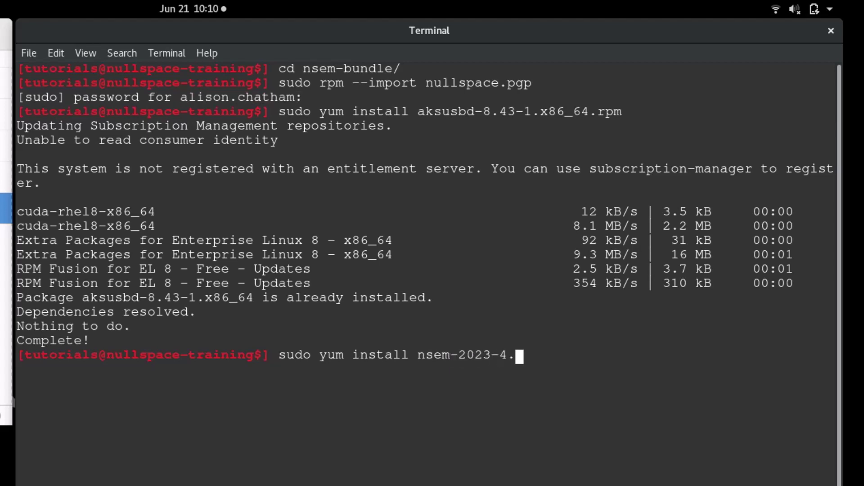
{"action": "type", "text": "x86_64.rpm"}
- Install nsem-2023-4.x86_64.rpm with sudo yum, answering y and waiting for Complete!
{"action": "key", "text": "Return"}
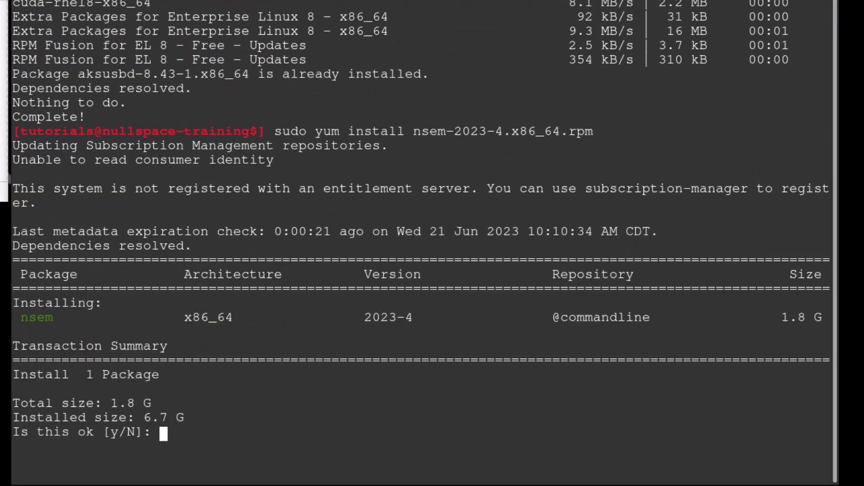
{"action": "type", "text": "y"}
{"action": "key", "text": "Return"}
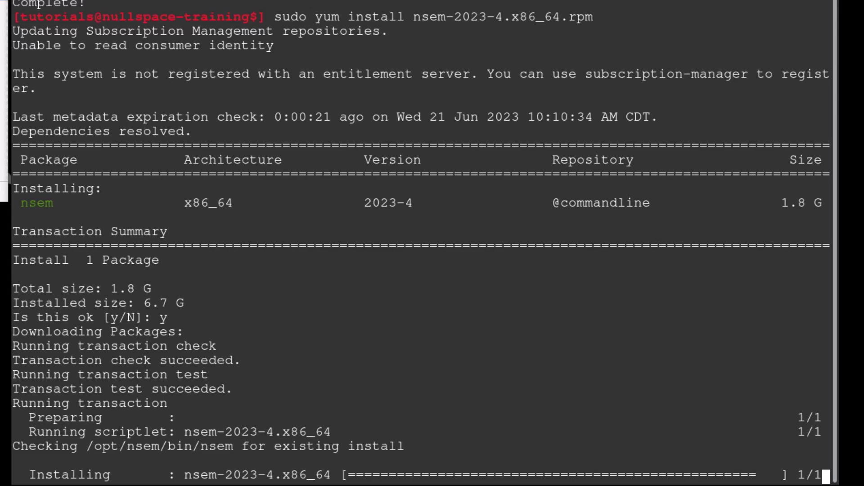
{"action": "type", "text": "cd"}
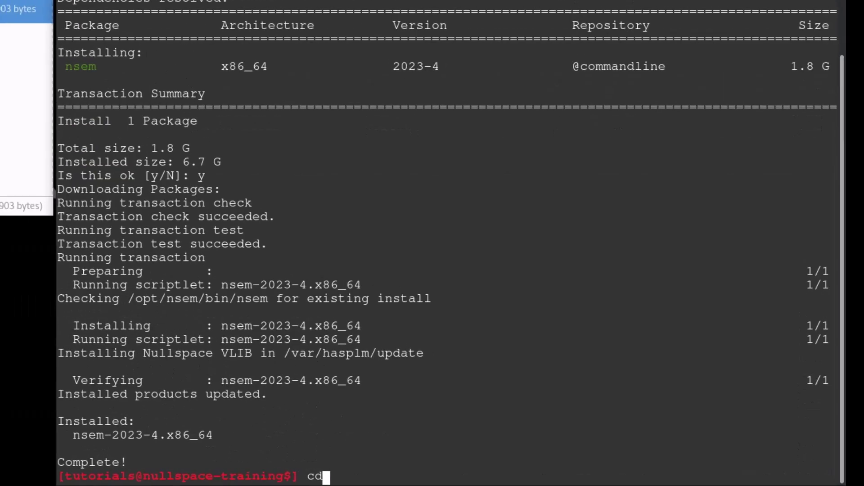
{"action": "type", "text": " ../"}
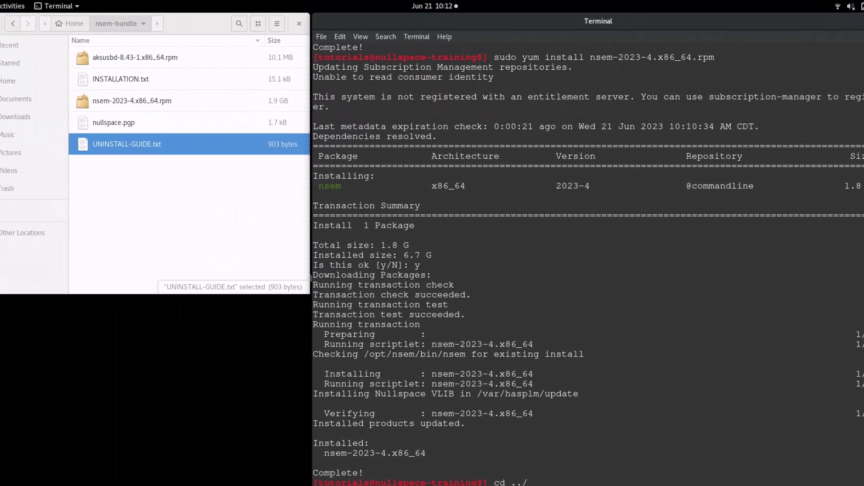
- Run cd .. without the trailing slash to leave nsem-bundle
{"action": "key", "text": "BackSpace"}
{"action": "key", "text": "Return"}
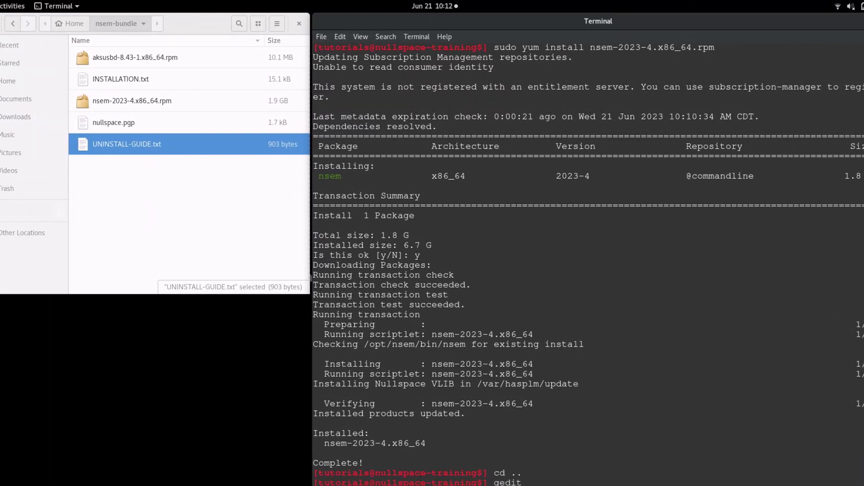
{"action": "type", "text": ".s"}
- Correct the typo in 'gedit .bashrc' and run it to open .bashrc in gedit
{"action": "key", "text": "BackSpace"}
{"action": "type", "text": "baschr"}
{"action": "key", "text": "BackSpace"}
{"action": "key", "text": "BackSpace"}
{"action": "key", "text": "BackSpace"}
{"action": "type", "text": "hrc"}
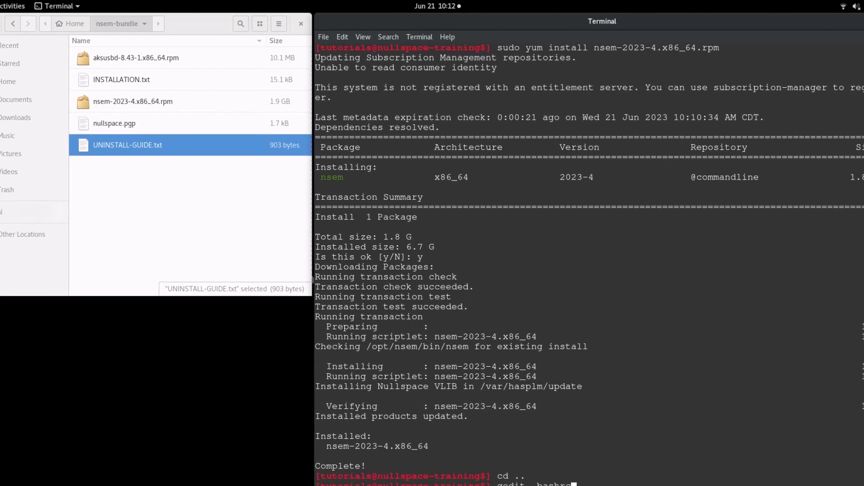
{"action": "key", "text": "Return"}
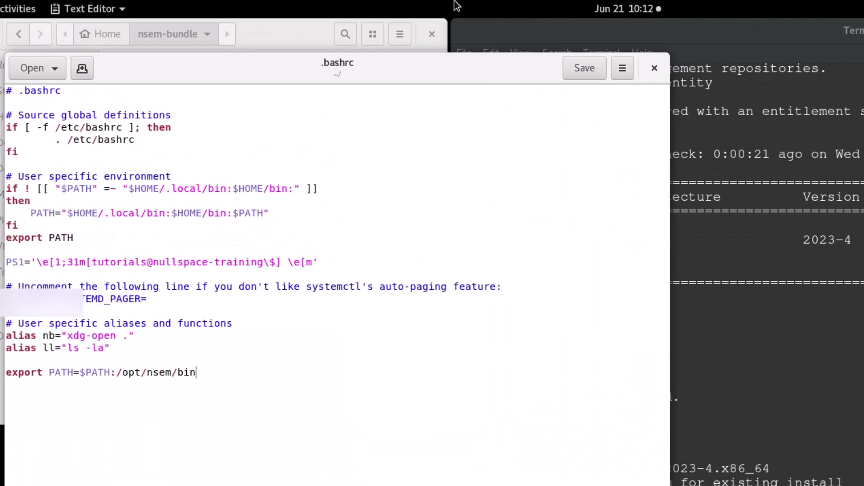
- Check the export PATH=$PATH:/opt/nsem/bin line in .bashrc and close gedit
{"action": "left_click", "coordinate": [218, 368]}
{"action": "left_click", "coordinate": [659, 75]}
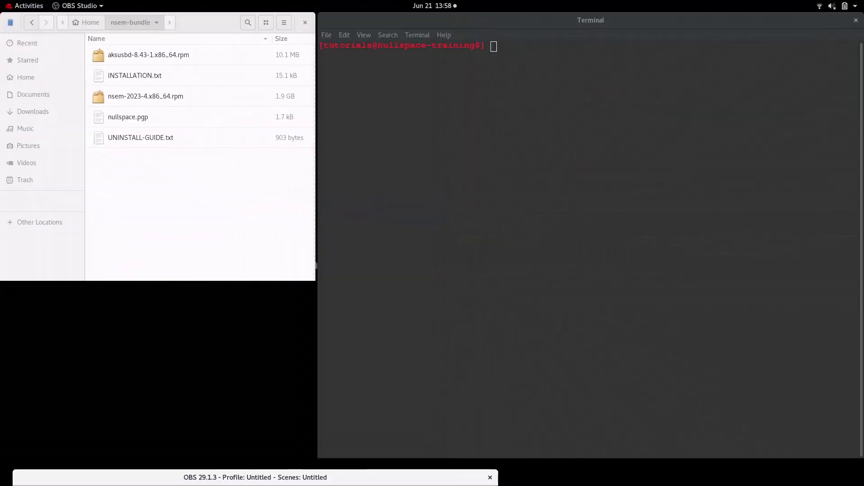
- Run sudo rpm -i --prefix /opt/newerNSEM on nsem-2023-4.x86_64.rpm
{"action": "left_click", "coordinate": [504, 54]}
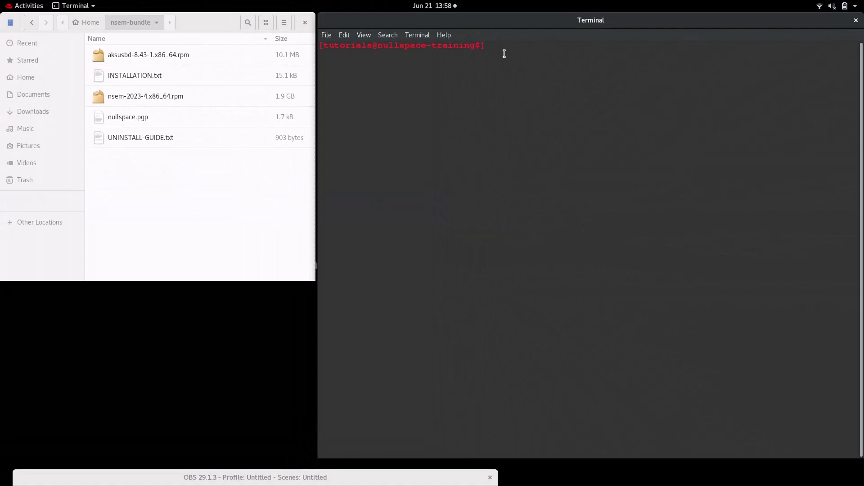
{"action": "type", "text": "sudo r"}
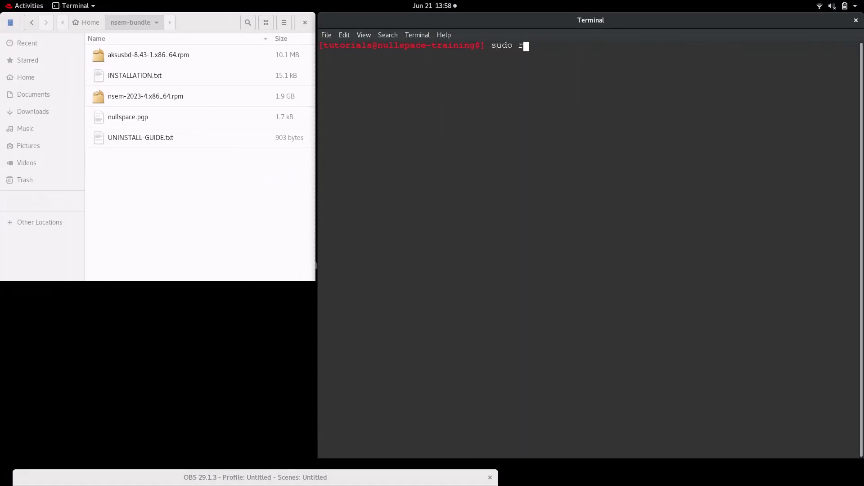
{"action": "type", "text": "pm -i"}
{"action": "type", "text": " --prefix "}
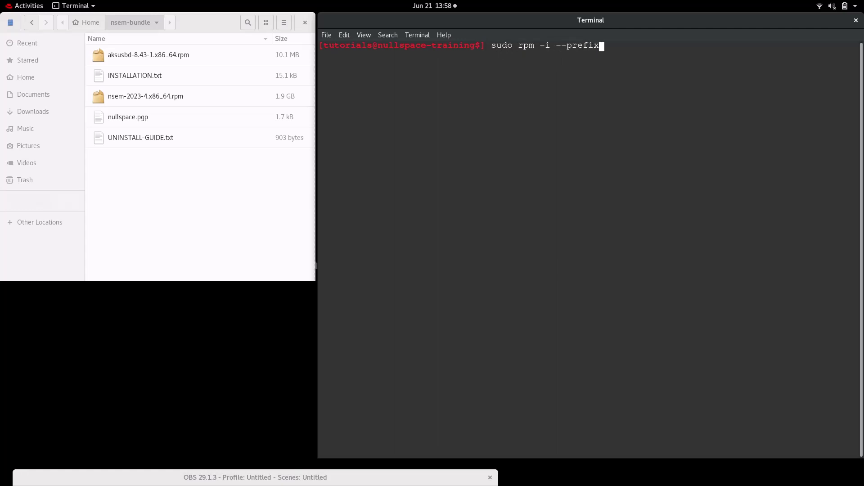
{"action": "type", "text": "/opt"}
{"action": "type", "text": "/newer"}
{"action": "type", "text": "NSEM "}
{"action": "type", "text": "nsem"}
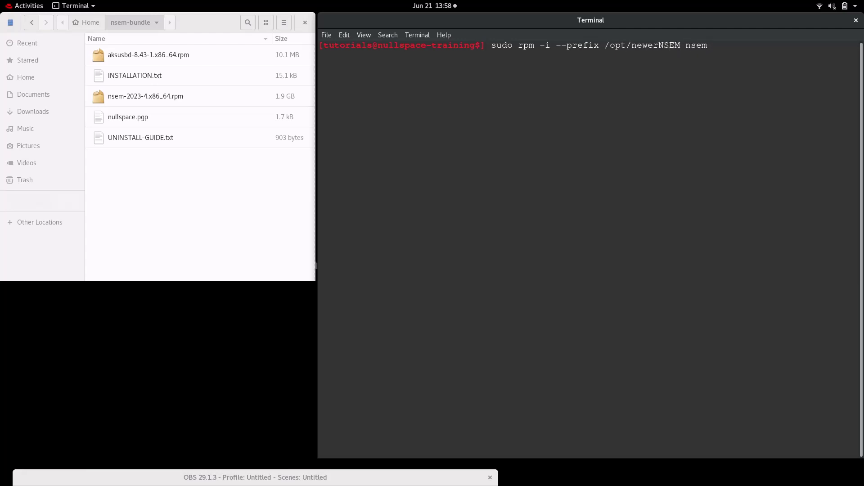
{"action": "type", "text": "-2023"}
{"action": "type", "text": "-4."}
{"action": "type", "text": "x86"}
{"action": "type", "text": "_64"}
{"action": "type", "text": ".rpm"}
{"action": "key", "text": "Home"}
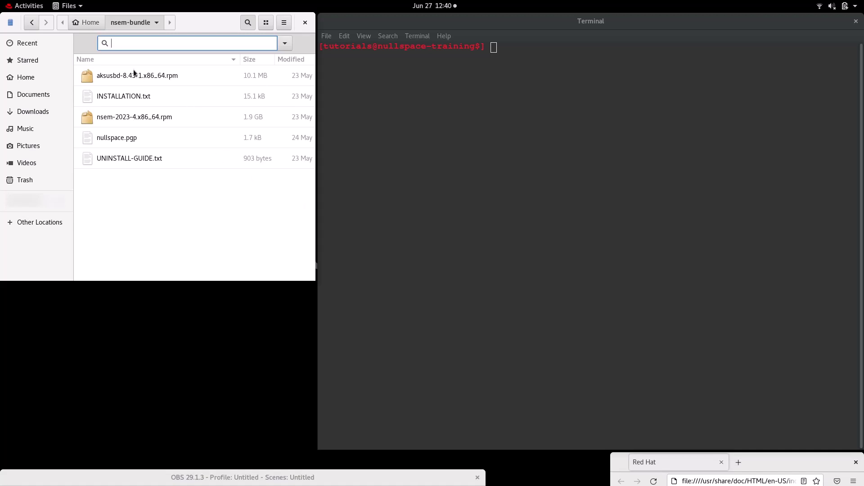
- Select nullspace-training-2.V2CP in the Home folder and maximize the terminal
{"action": "left_click", "coordinate": [87, 22]}
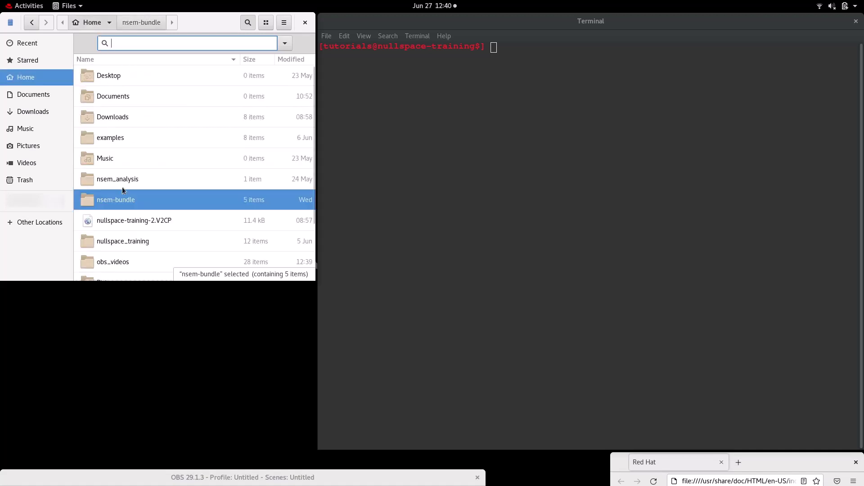
{"action": "left_click", "coordinate": [137, 226]}
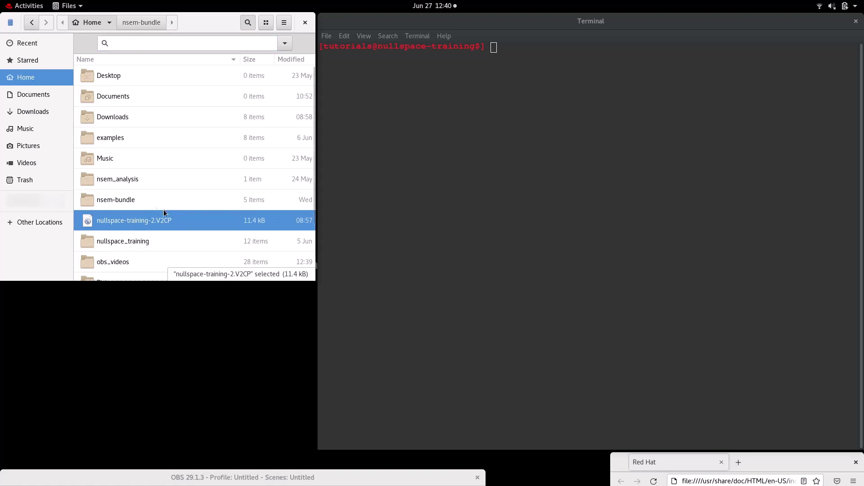
{"action": "left_click_drag", "start_coordinate": [492, 27], "coordinate": [423, 8]}
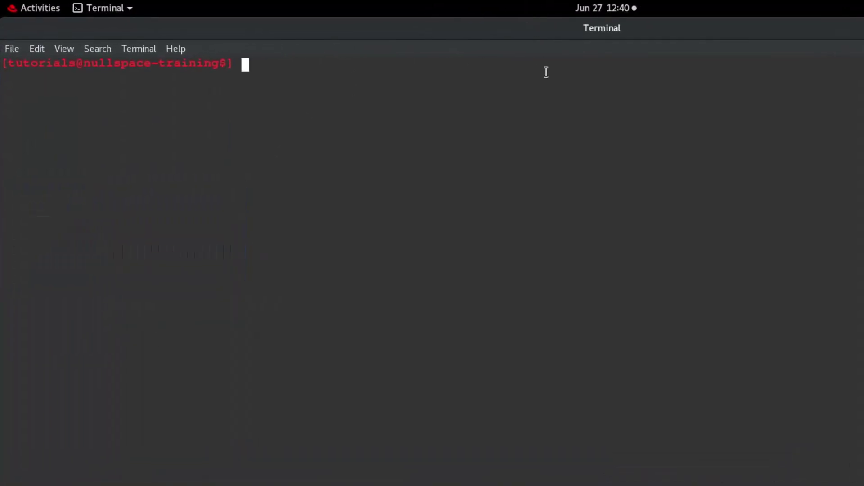
{"action": "type", "text": "/opt"}
{"action": "type", "text": "/newerNS"}
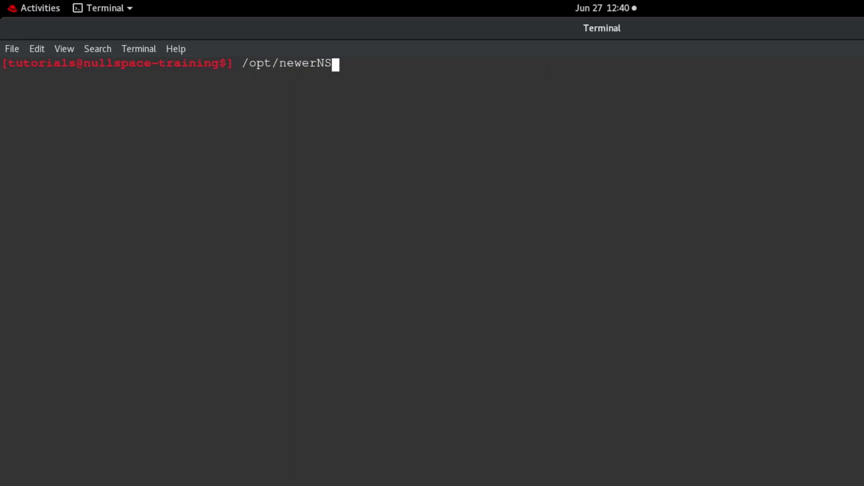
{"action": "type", "text": "EM/bi"}
{"action": "type", "text": "n/utili"}
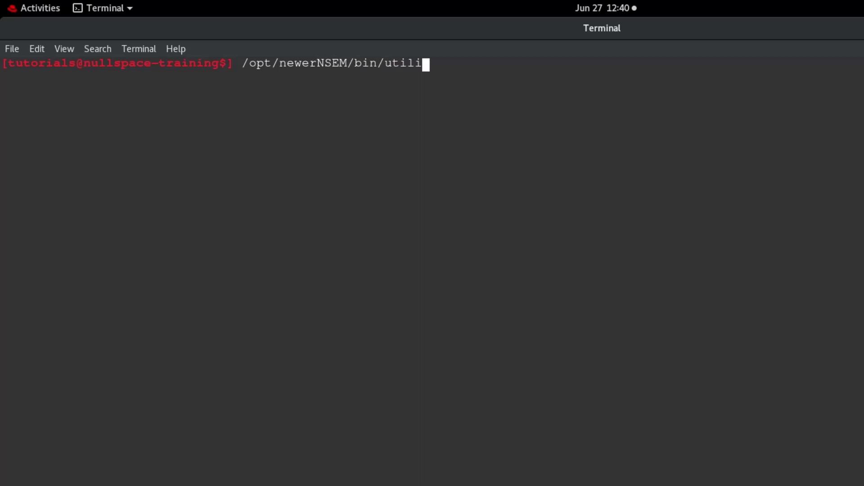
{"action": "type", "text": "ty/i"}
{"action": "type", "text": "nstall-ns"}
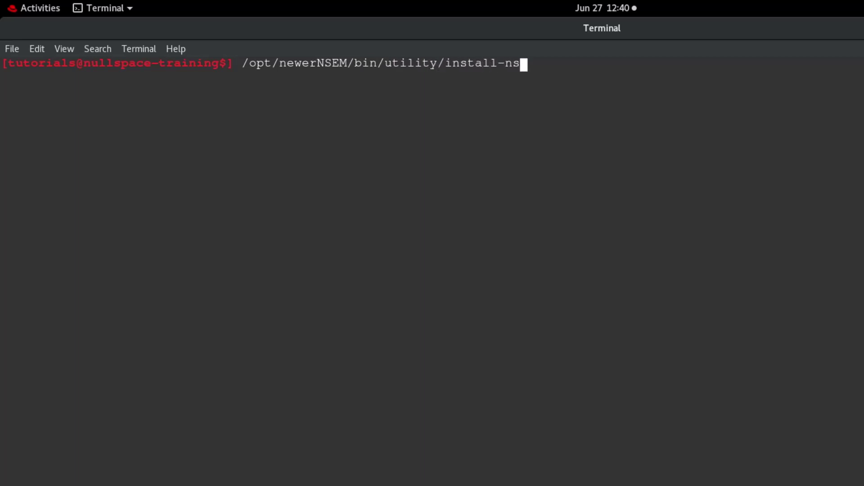
{"action": "type", "text": "em-license "}
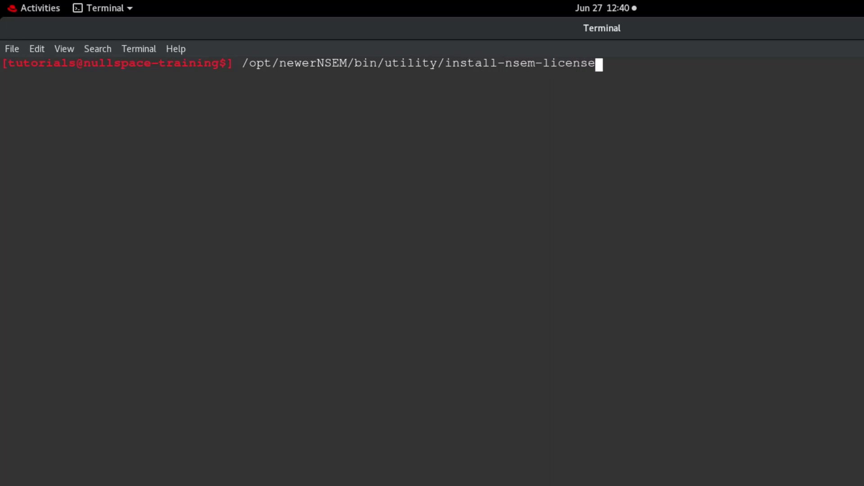
{"action": "type", "text": "nullsap"}
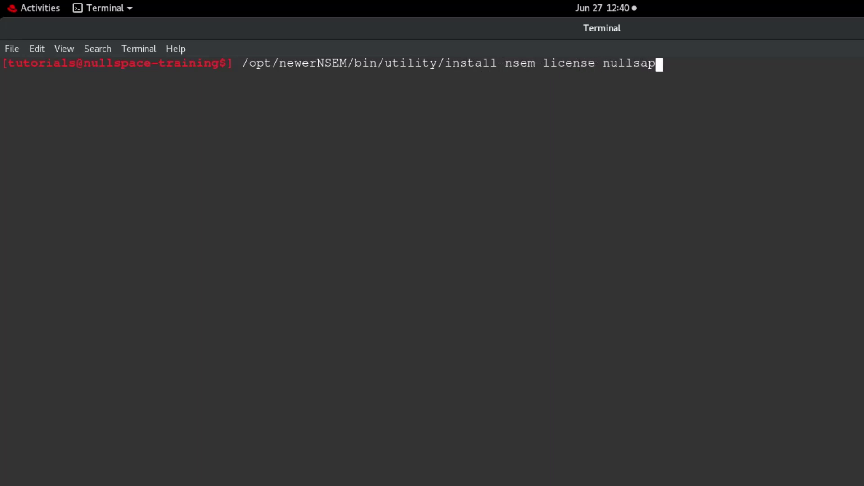
- Fix the license file name typo in the install-nsem-license nullspace-training-2.V2CP command
{"action": "key", "text": "BackSpace"}
{"action": "key", "text": "BackSpace"}
{"action": "type", "text": "pace"}
{"action": "type", "text": "-training-"}
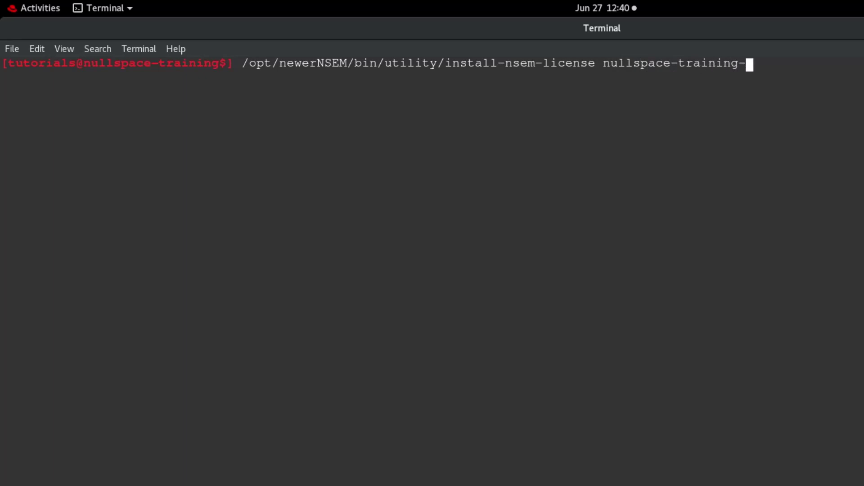
{"action": "type", "text": "2.V2"}
{"action": "type", "text": "CP"}
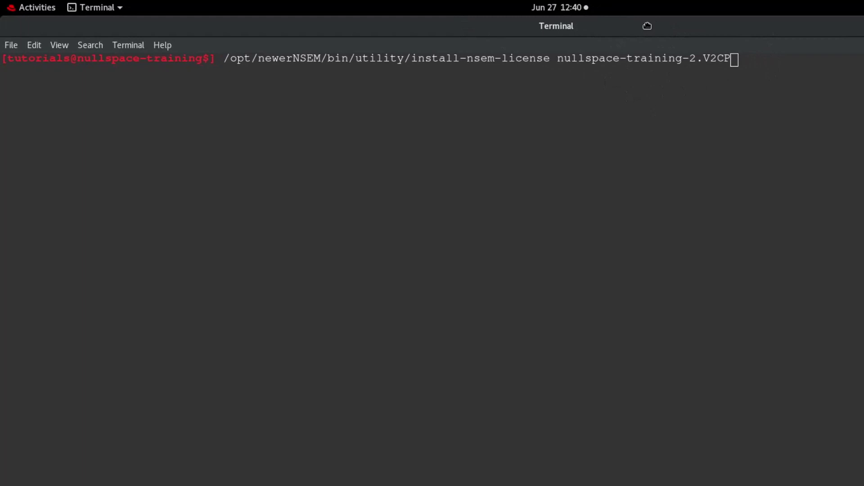
- Unmaximize the terminal and bring Firefox up full screen
{"action": "left_click_drag", "start_coordinate": [534, 29], "coordinate": [590, 36]}
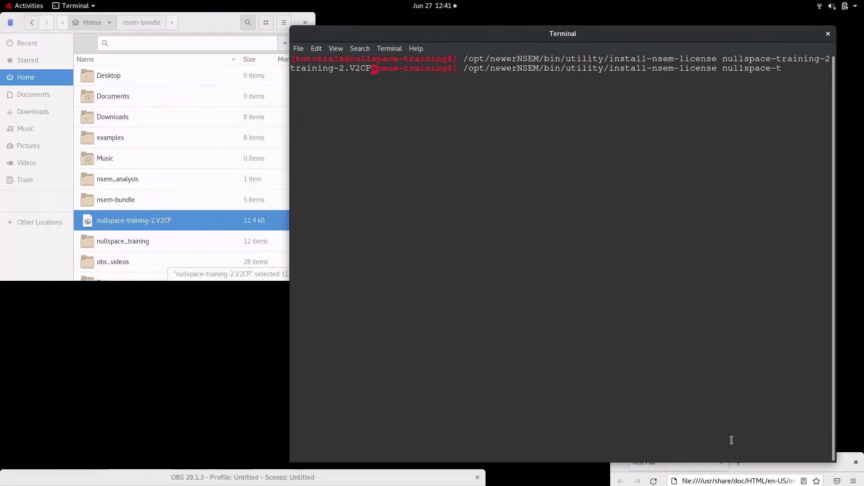
{"action": "left_click", "coordinate": [774, 468]}
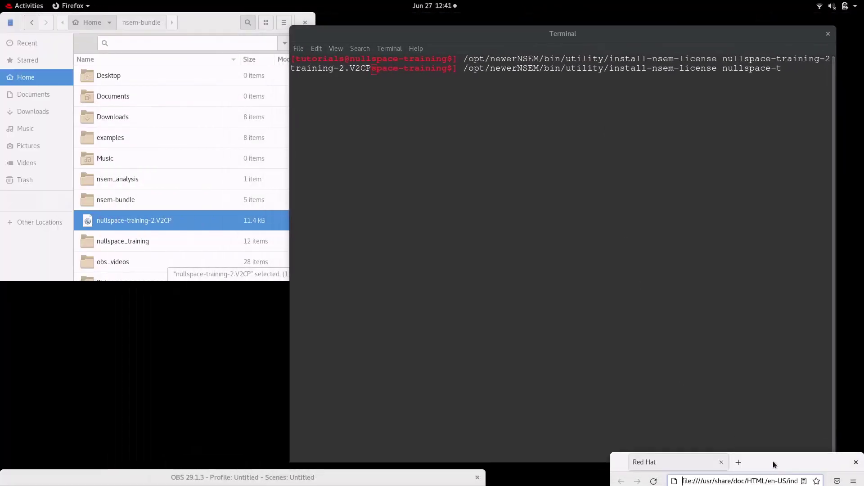
{"action": "double_click", "coordinate": [774, 465]}
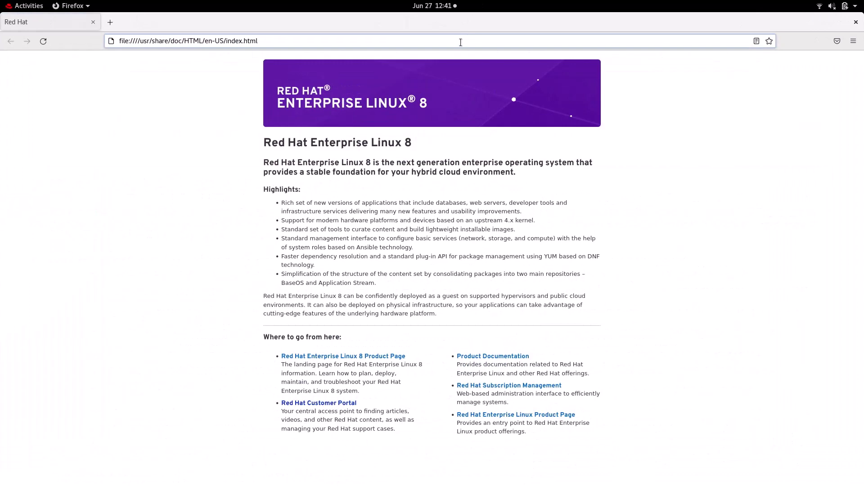
- Load localhost:1947 in the Firefox address bar
{"action": "left_click", "coordinate": [461, 42]}
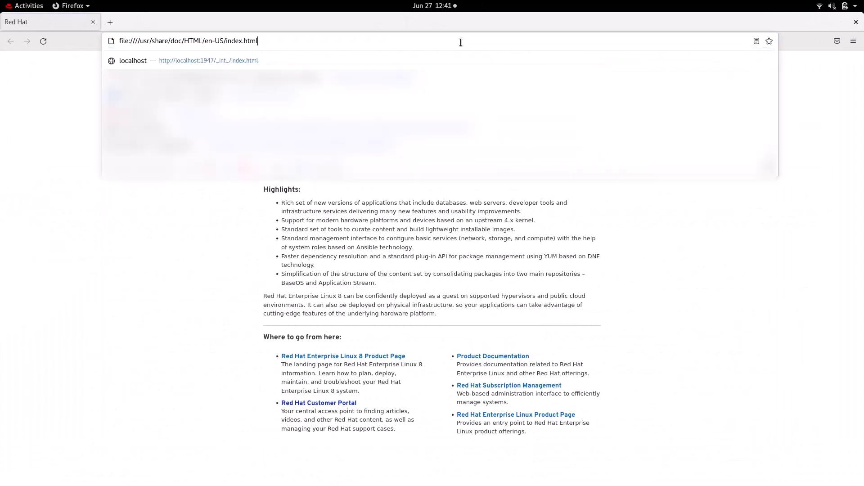
{"action": "key", "text": "ctrl+a"}
{"action": "type", "text": "local"}
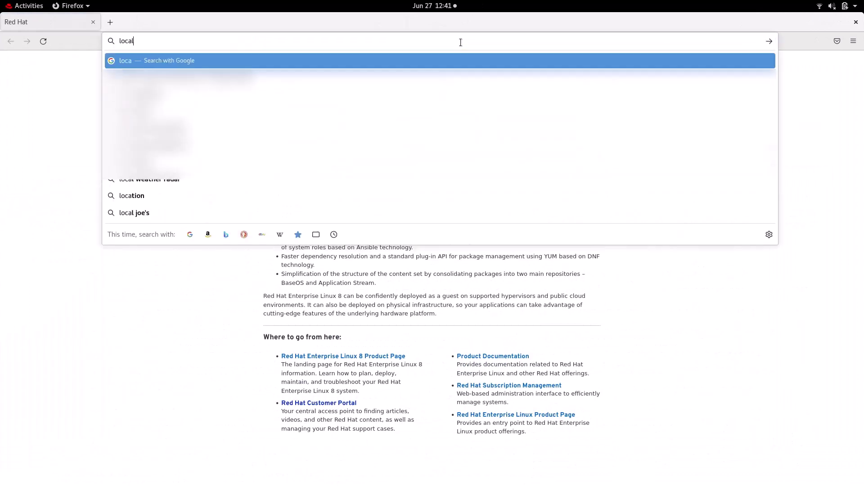
{"action": "type", "text": "host:"}
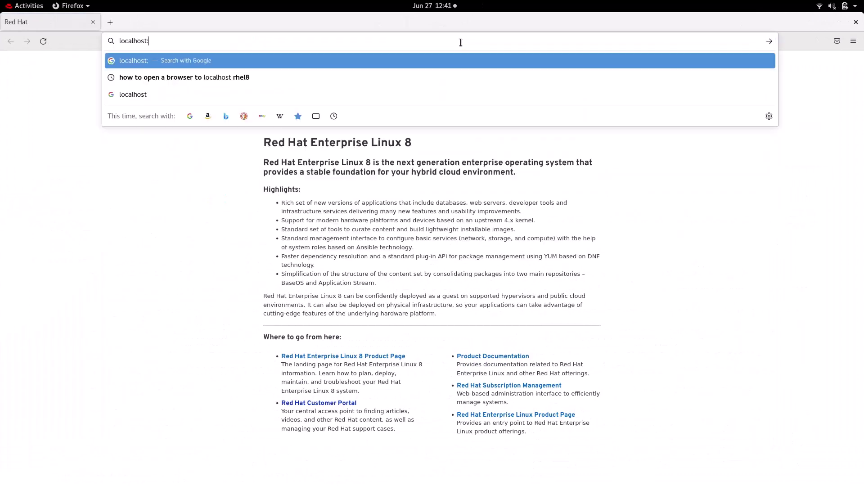
{"action": "type", "text": "1947"}
{"action": "key", "text": "Return"}
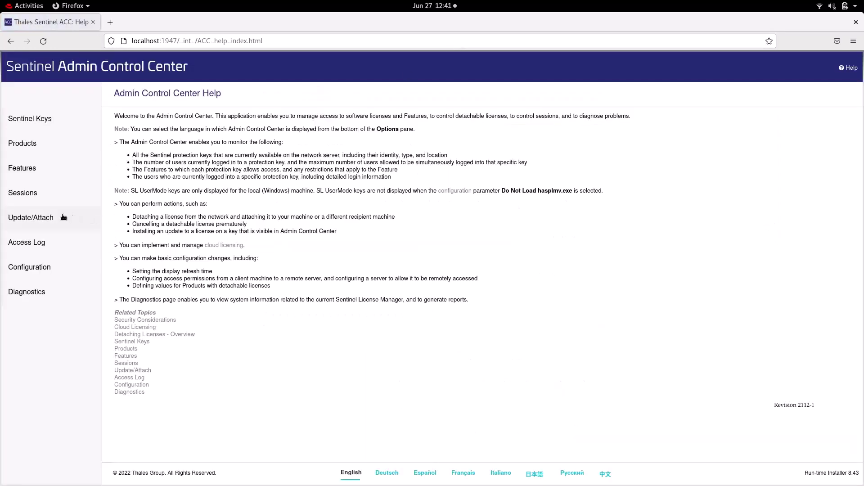
- Upload nullspace-training-2.V2CP through the Update/Attach page's file chooser
{"action": "left_click", "coordinate": [58, 216]}
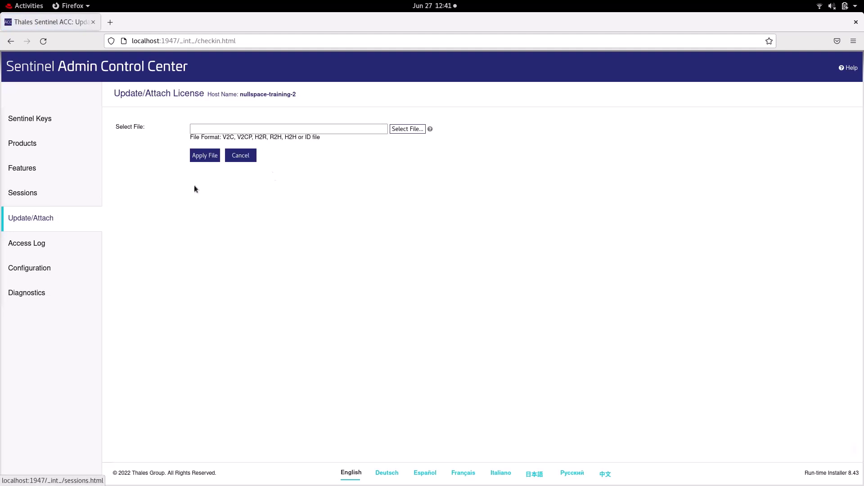
{"action": "left_click", "coordinate": [403, 128]}
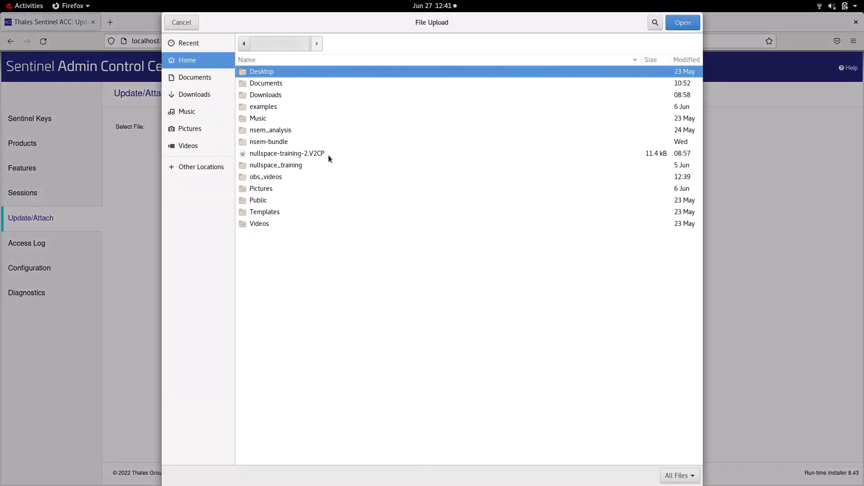
{"action": "left_click", "coordinate": [326, 155]}
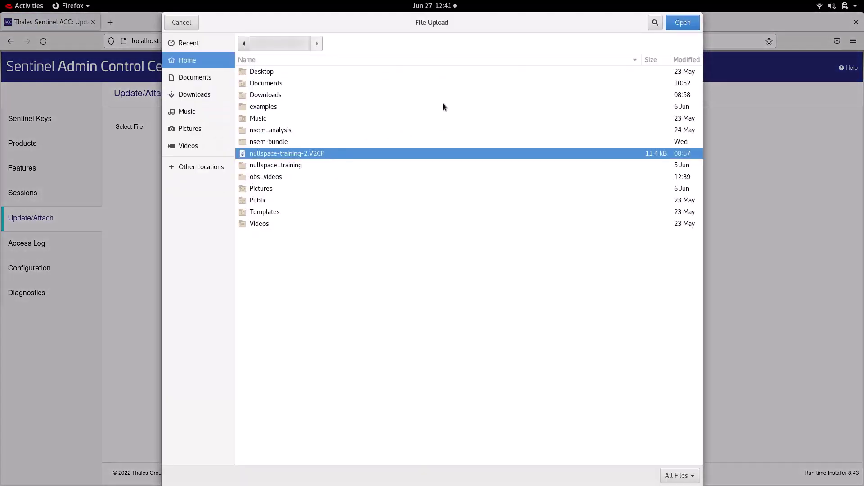
{"action": "left_click", "coordinate": [679, 24]}
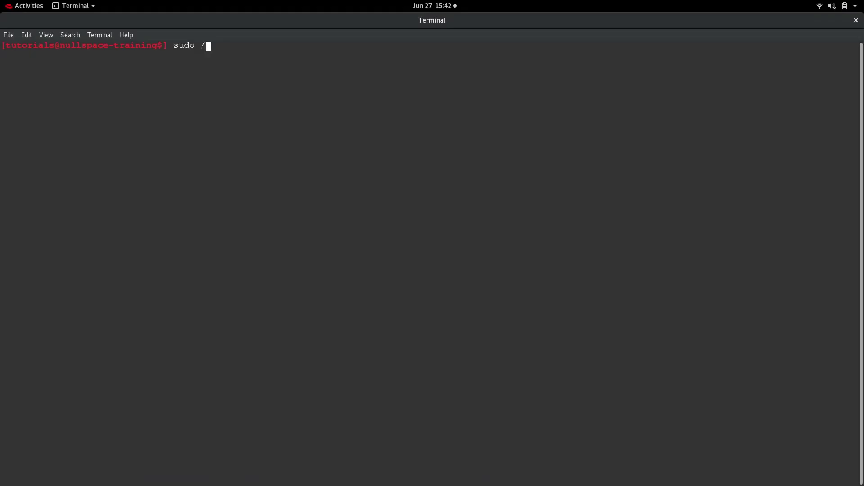
{"action": "type", "text": "opt/nsem/bin/utility"}
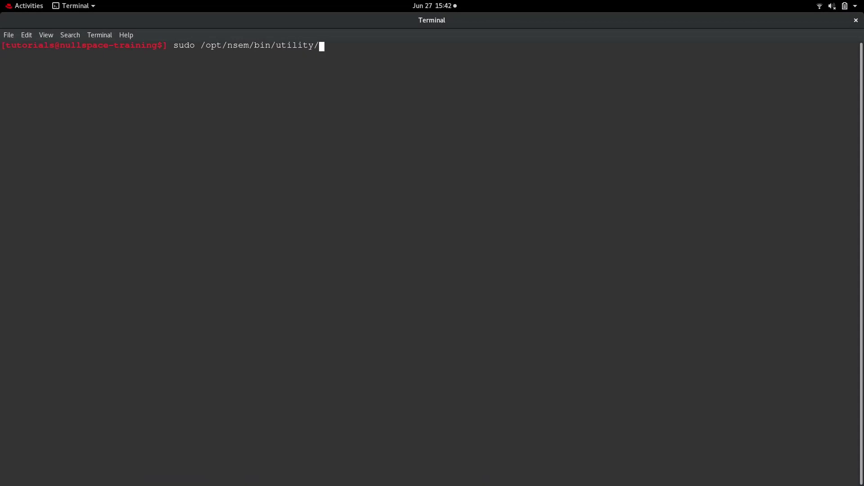
{"action": "type", "text": "/place_hasplm_"}
{"action": "type", "text": "configuration /opt/nsem/"}
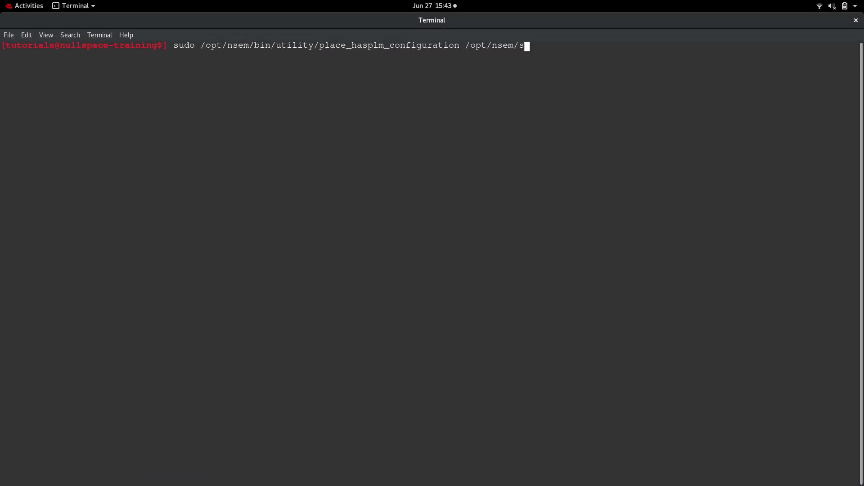
{"action": "type", "text": "share/hasplm/template_"}
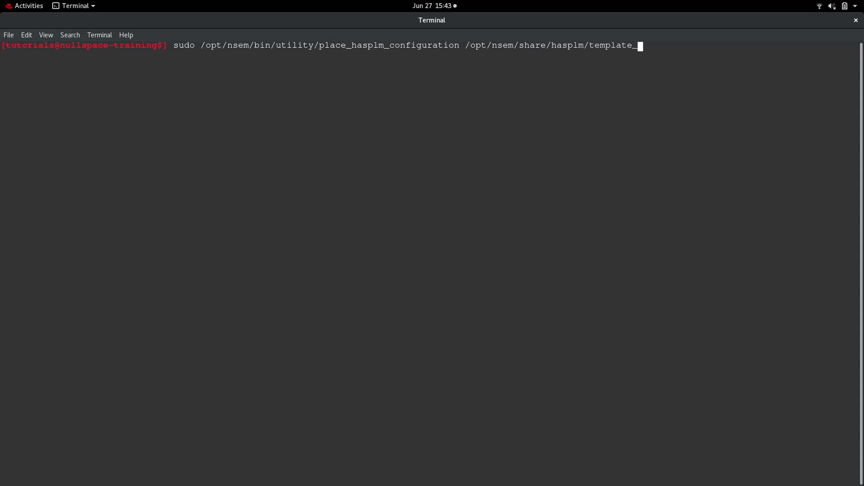
{"action": "type", "text": "default_hasplm.ini"}
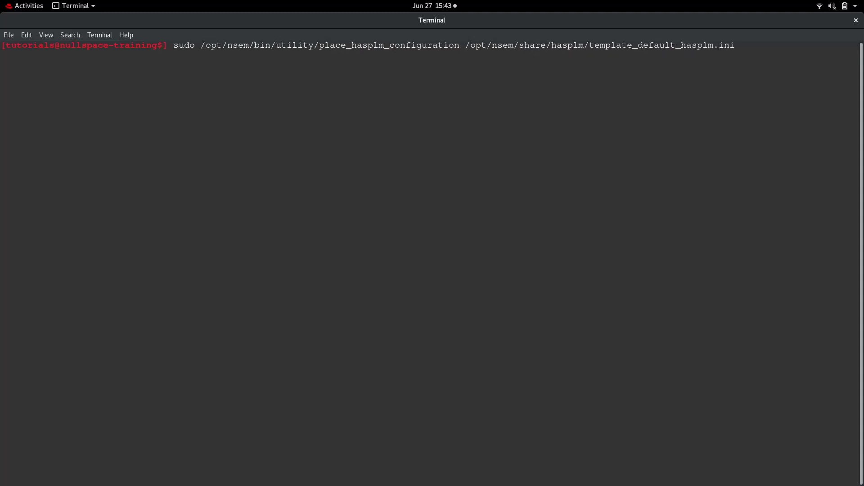